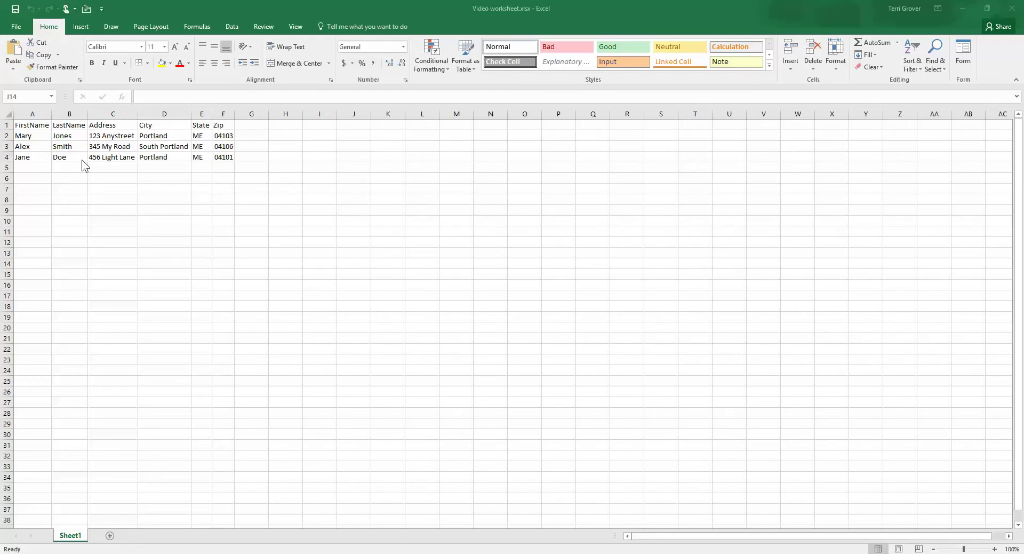
- Save the Excel address workbook and close Excel
left_click(17, 11)
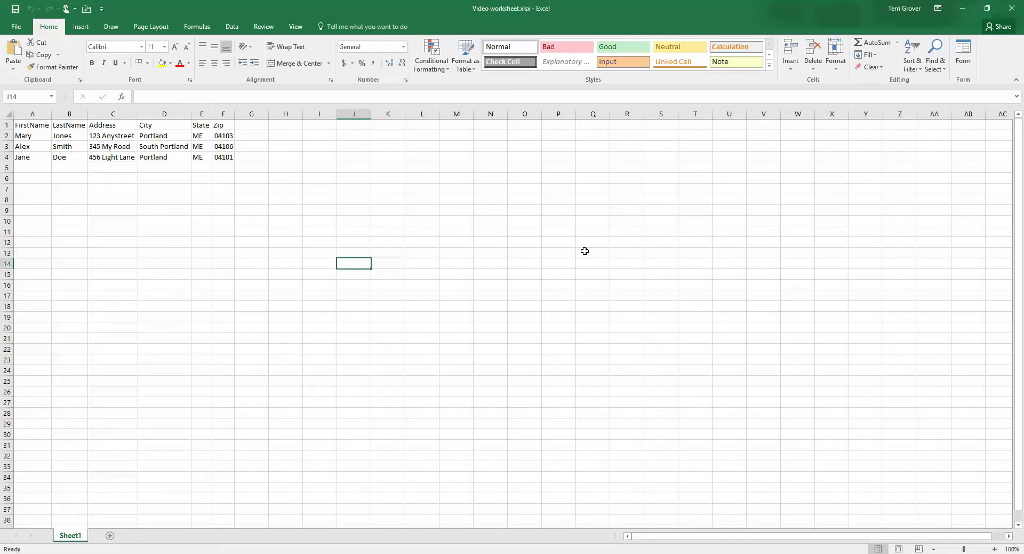
left_click(1019, 10)
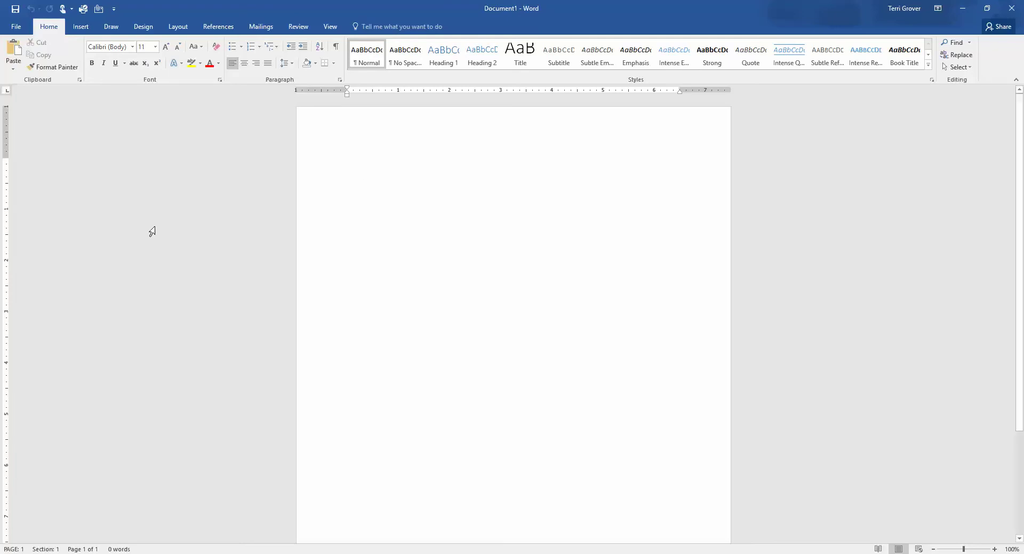
- Start a Labels mail merge from the Mailings tab
left_click(270, 31)
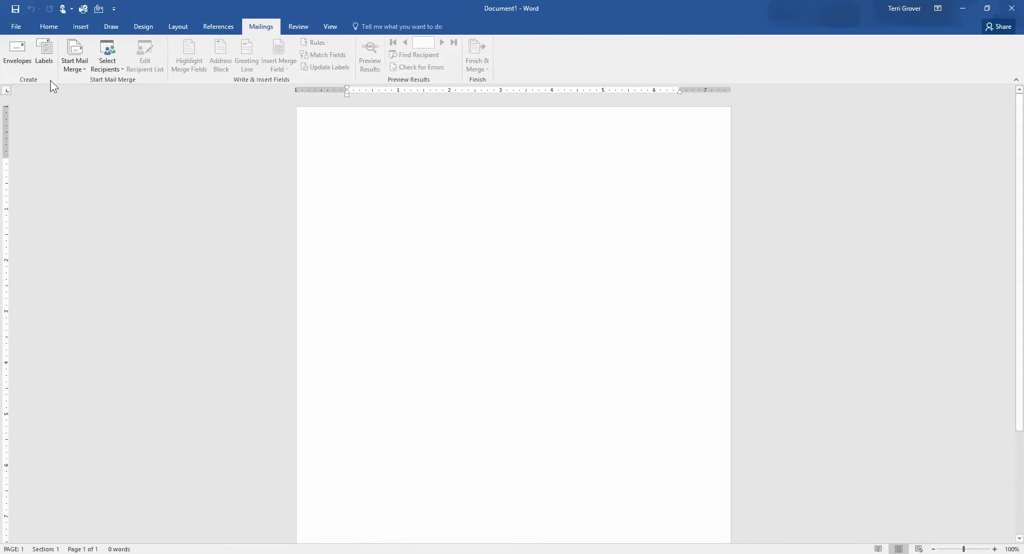
left_click(74, 63)
left_click(88, 120)
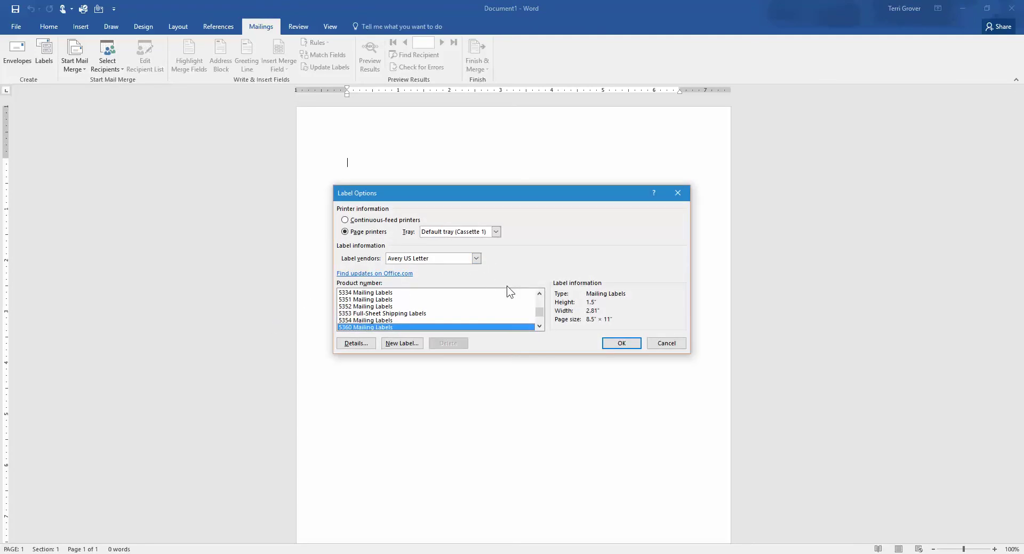
- Choose the Avery 5260 Easy Peel Address Labels product and create the label grid
left_click(539, 294)
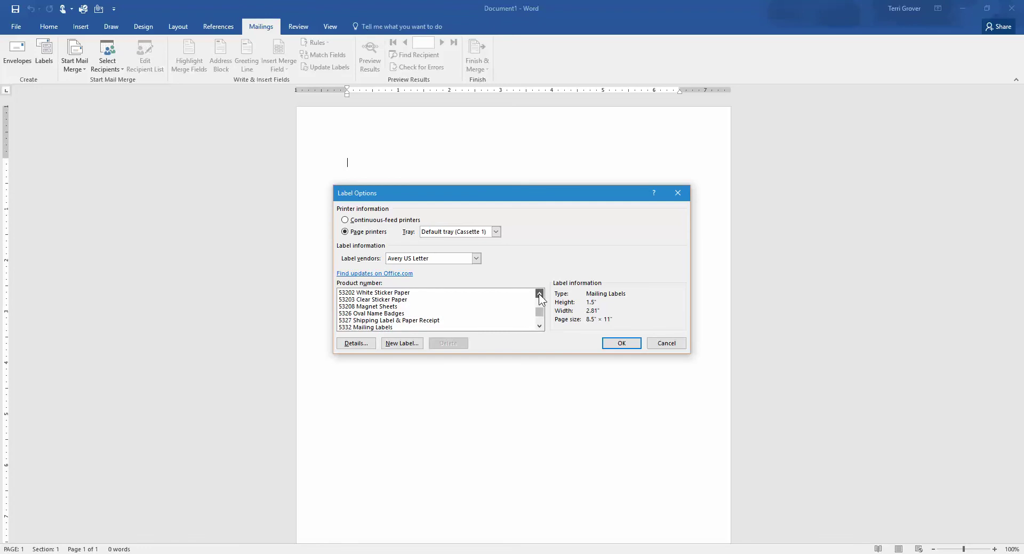
left_click(539, 293)
left_click(539, 294)
left_click(539, 293)
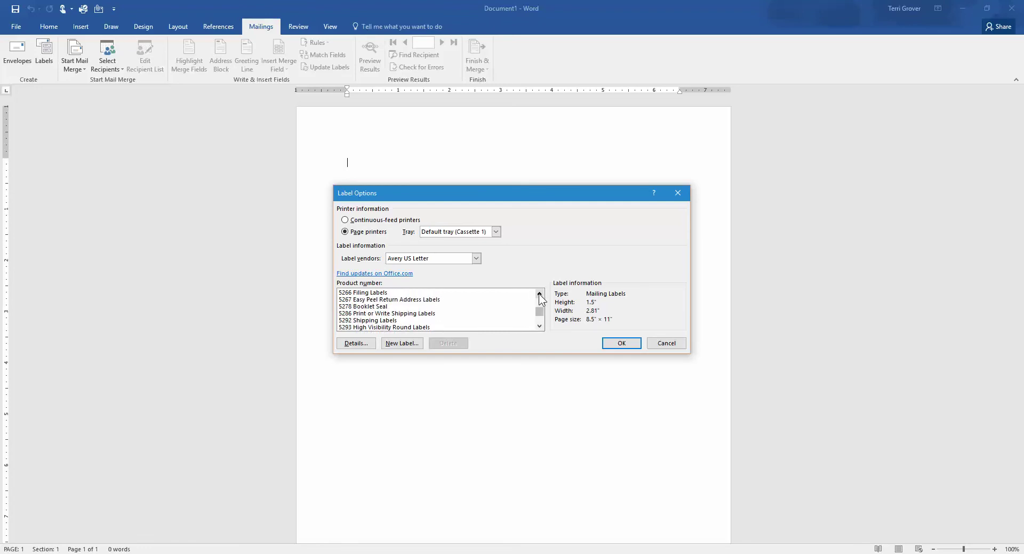
left_click(539, 293)
left_click(539, 293)
left_click(539, 293)
left_click(539, 294)
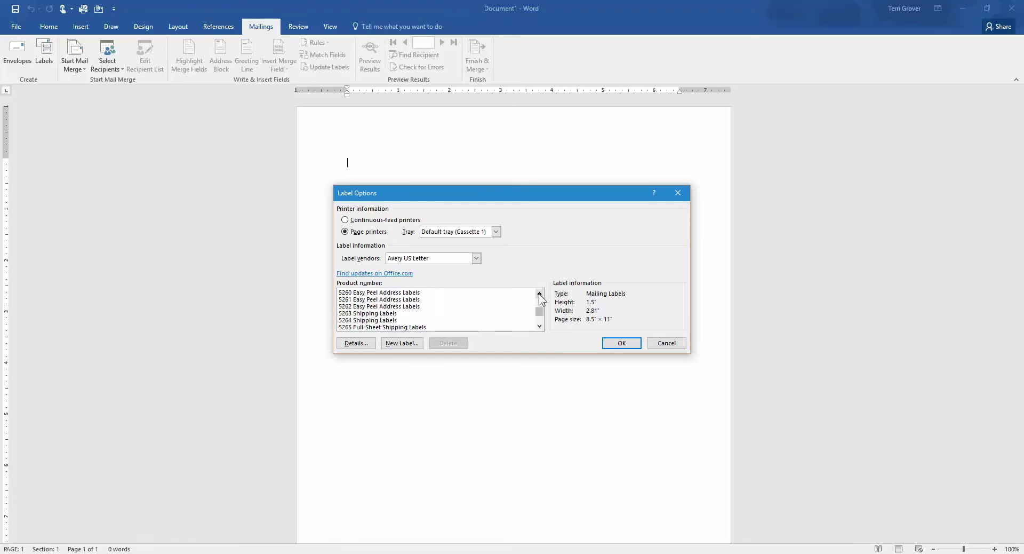
left_click(539, 293)
left_click(365, 300)
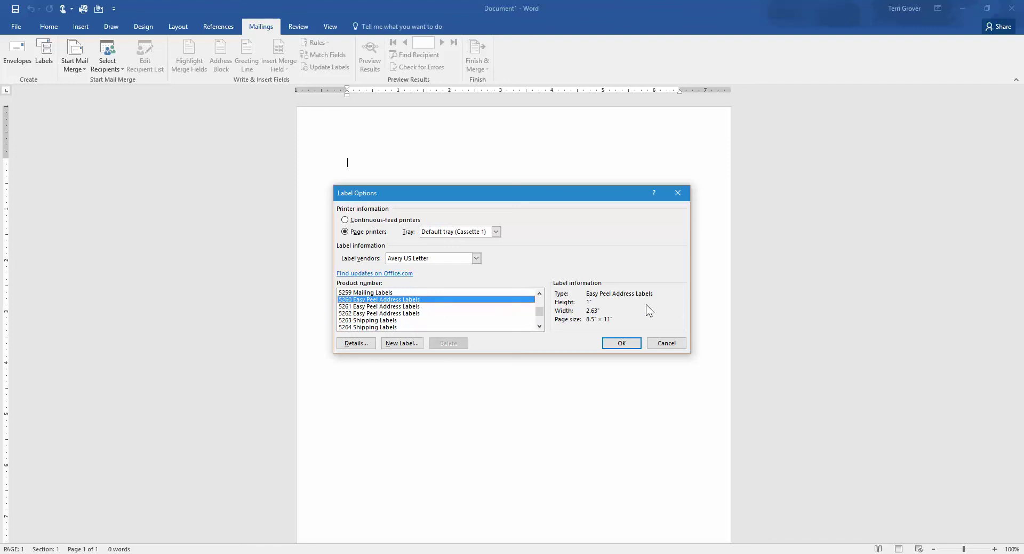
left_click(622, 344)
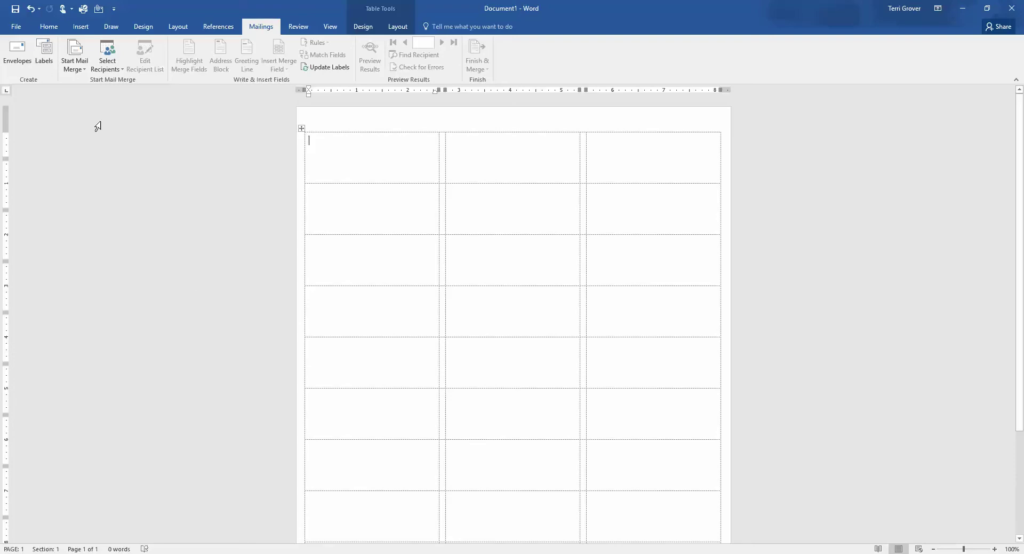
- Use Sheet1$ of Desktop\Video worksheet.xlsx as the existing recipient list
left_click(109, 61)
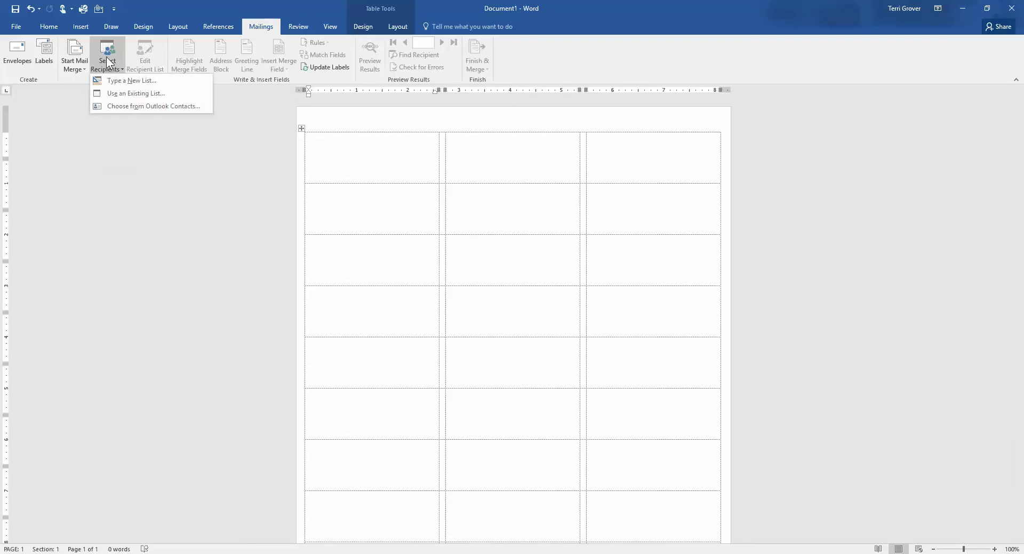
left_click(130, 91)
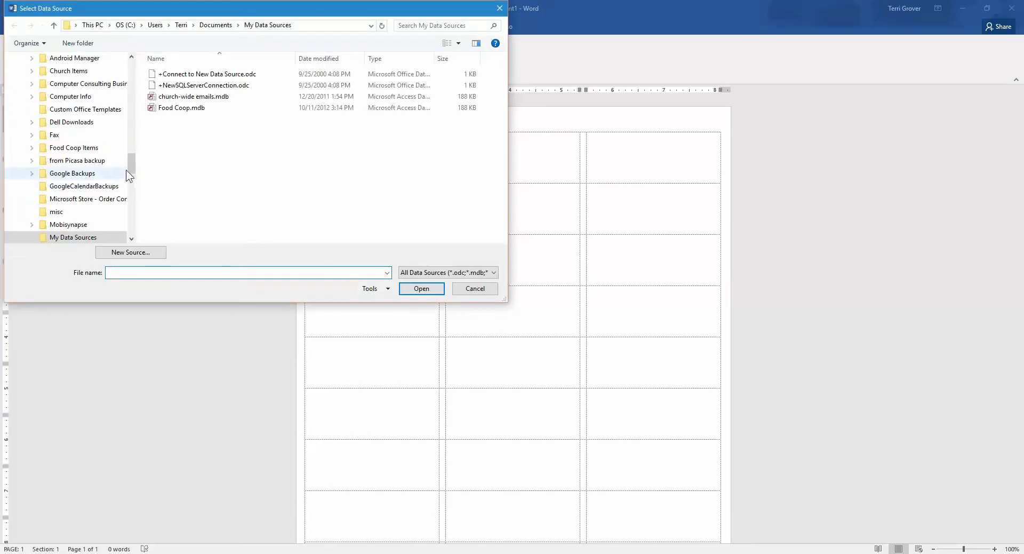
left_click_drag(126, 170, 131, 62)
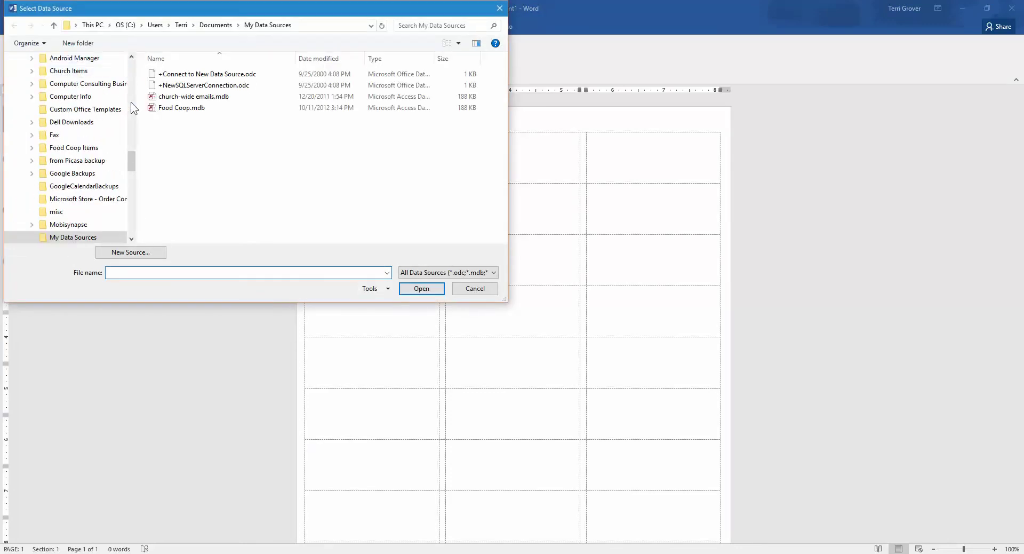
left_click_drag(130, 163, 131, 67)
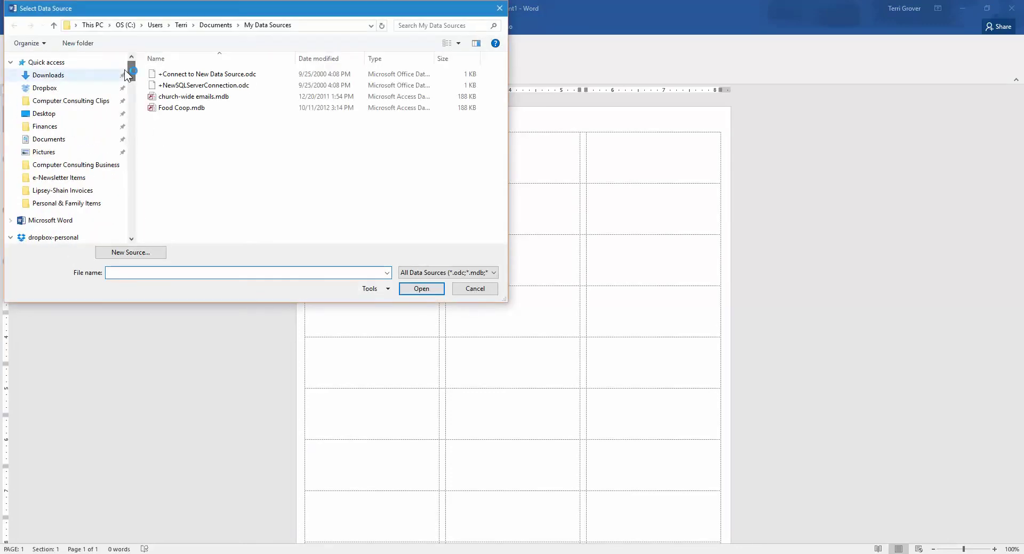
left_click(51, 113)
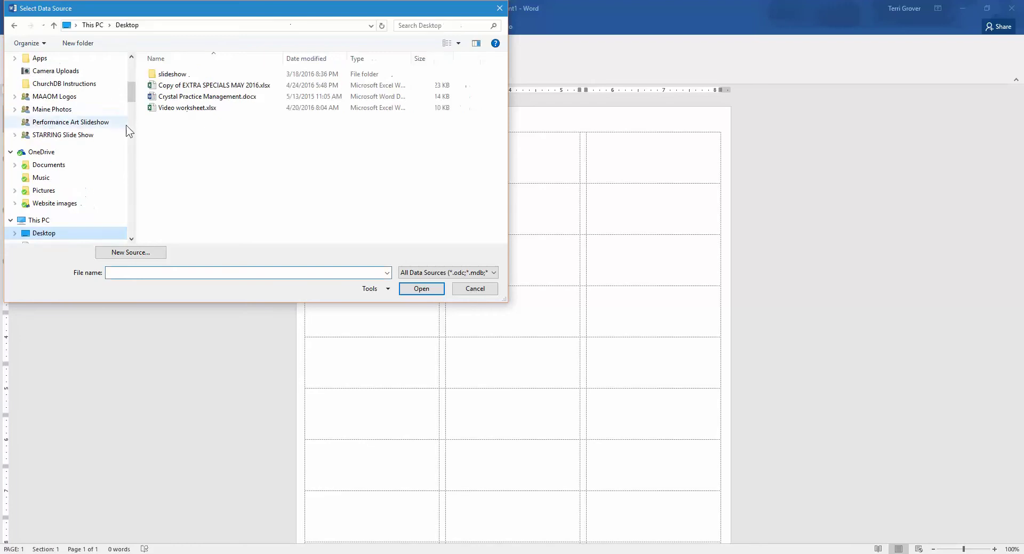
left_click(181, 107)
left_click(422, 288)
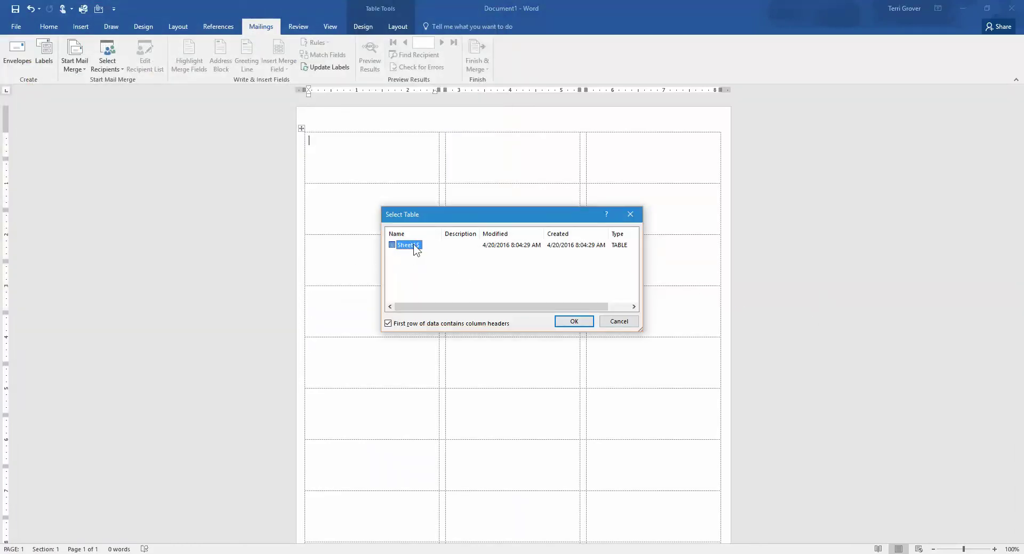
left_click(574, 321)
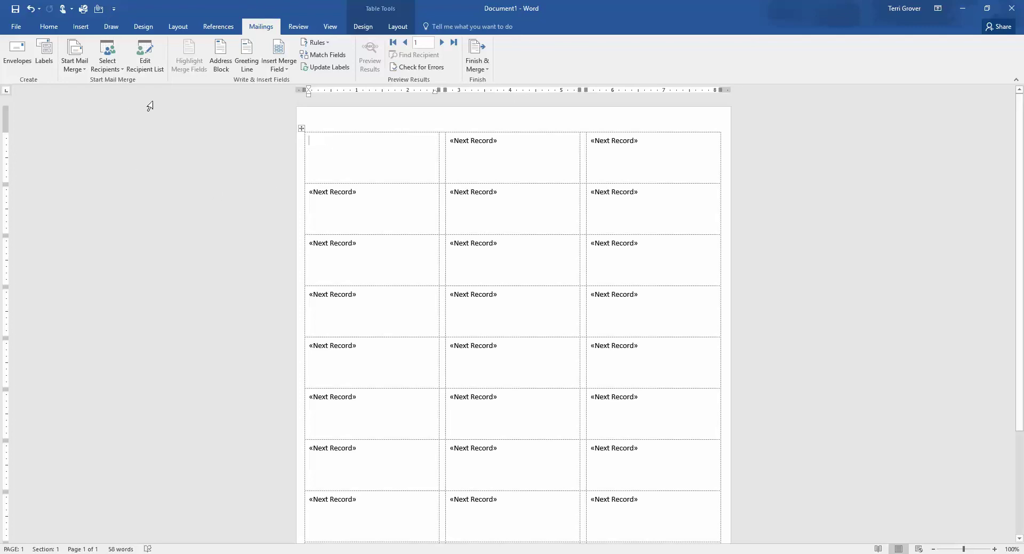
- Insert «FirstName» «LastName» on the first label's top line and «Address» below it
left_click(279, 68)
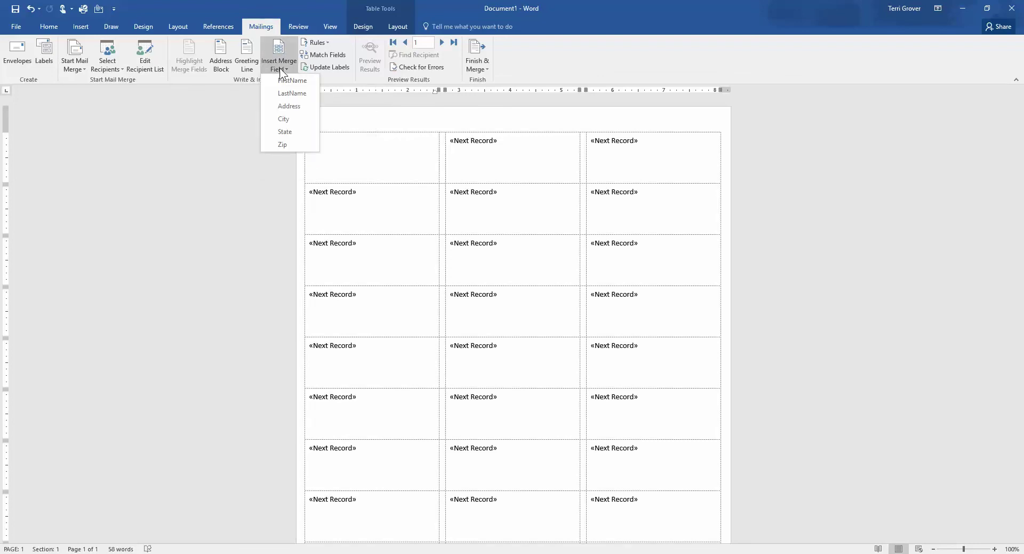
left_click(281, 78)
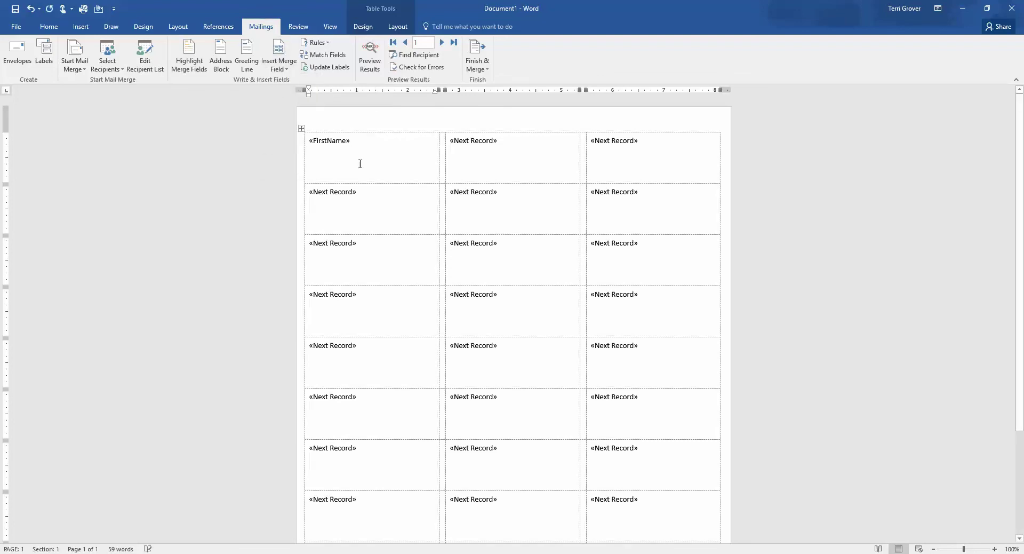
left_click(283, 67)
left_click(289, 94)
key("Return")
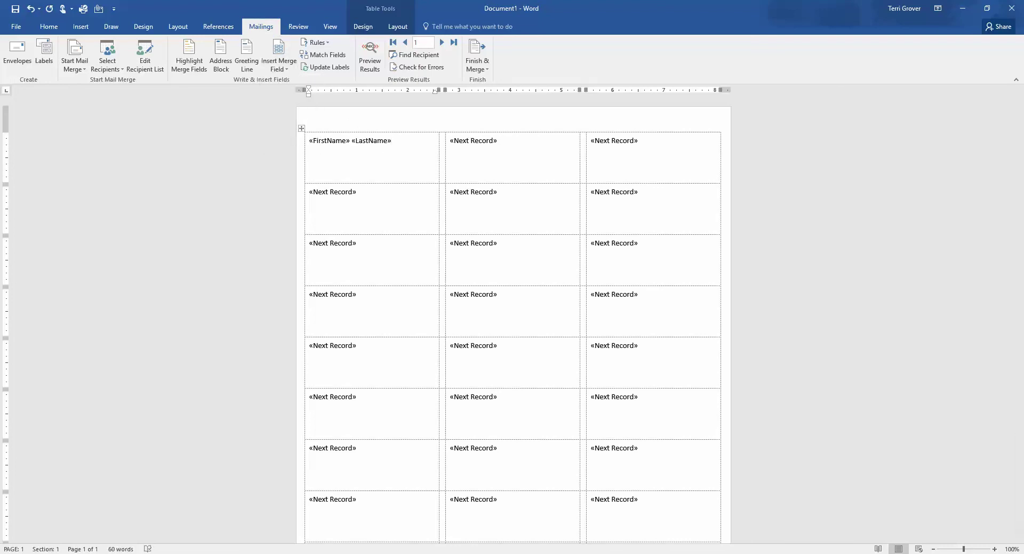
left_click(281, 67)
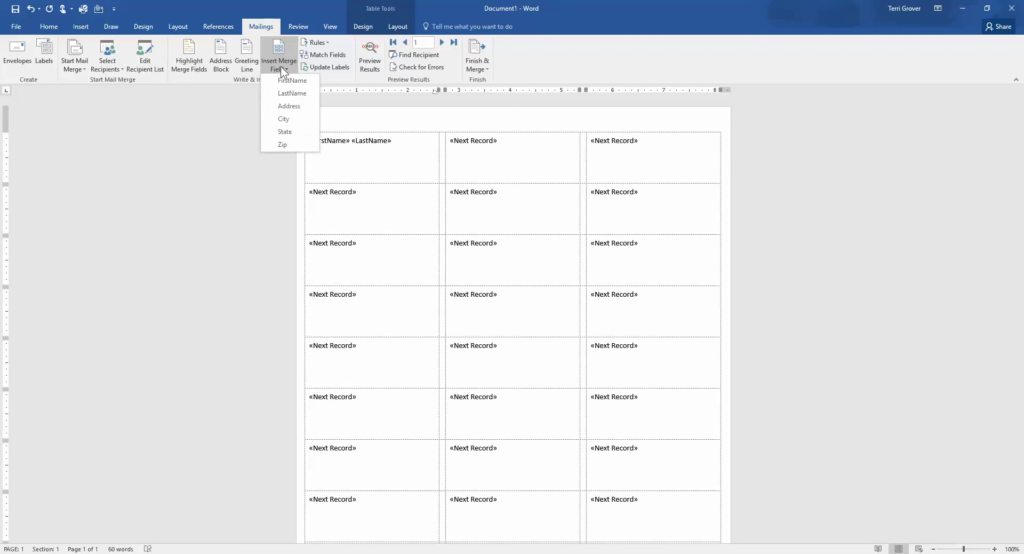
left_click(288, 106)
- Add a third line reading «City», «State» «Zip»
key("Return")
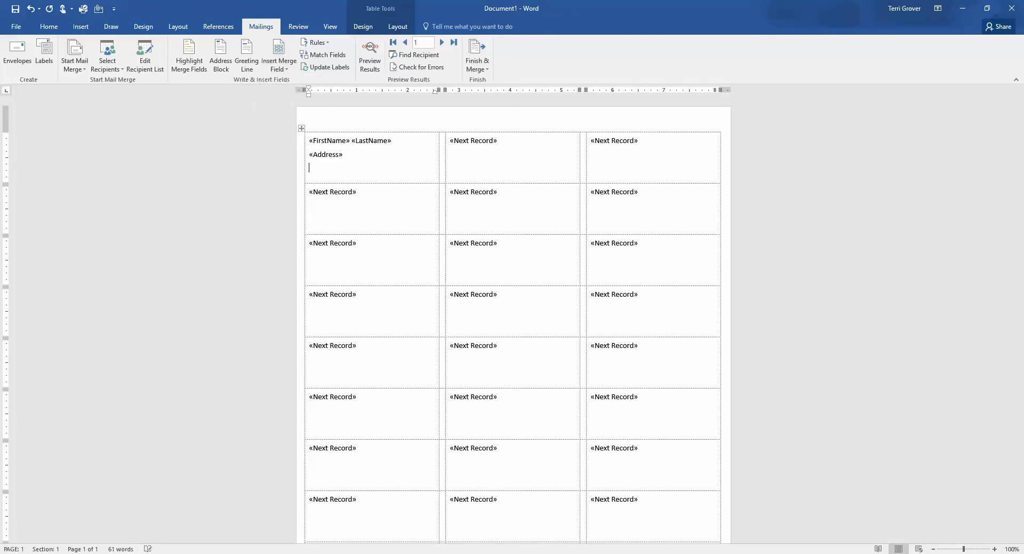
left_click(278, 68)
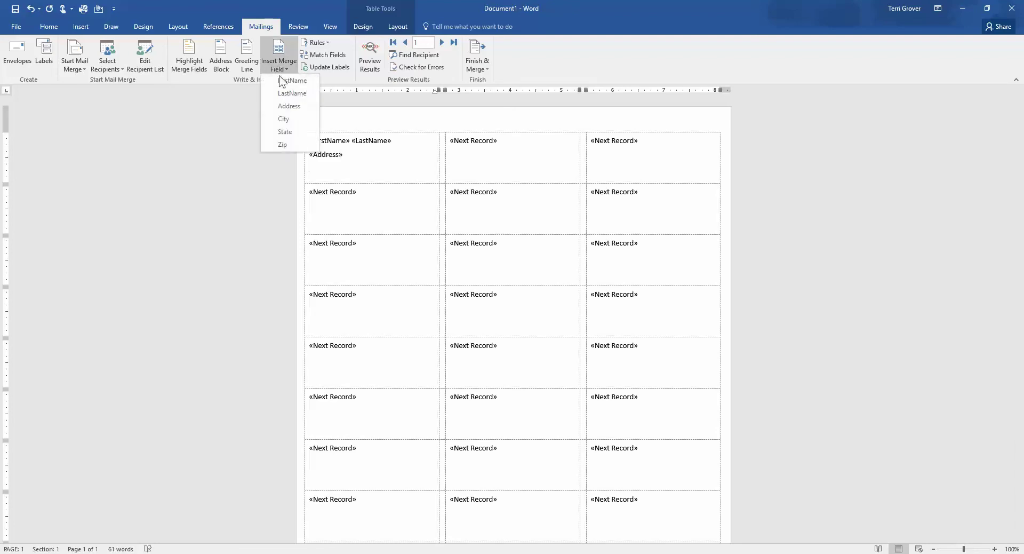
left_click(277, 119)
type(",")
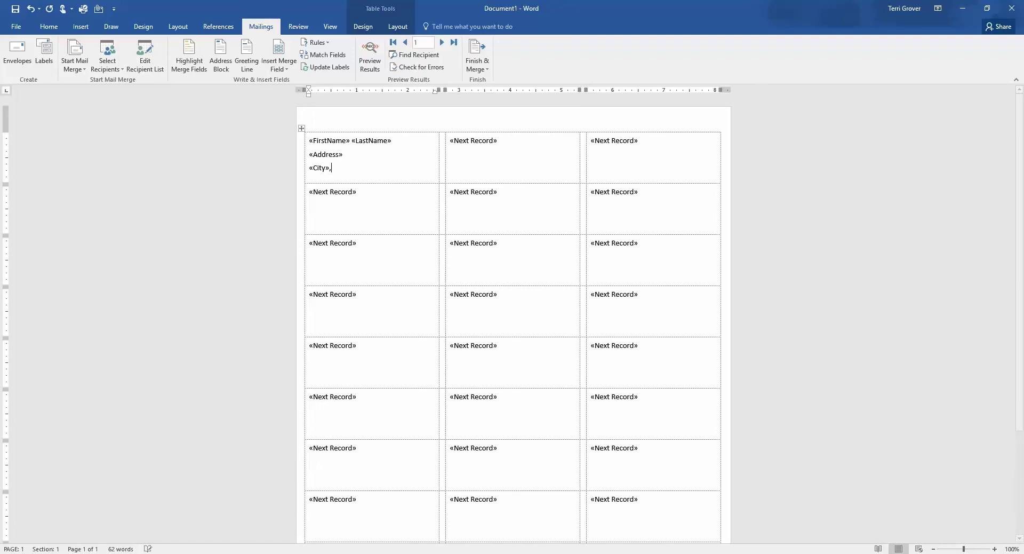
left_click(286, 65)
left_click(288, 131)
left_click(282, 64)
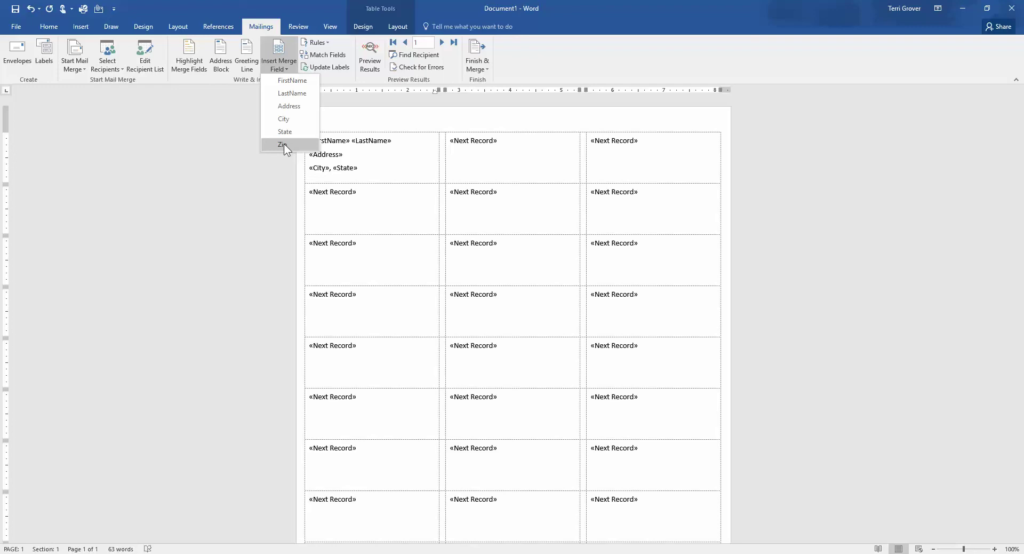
left_click(283, 142)
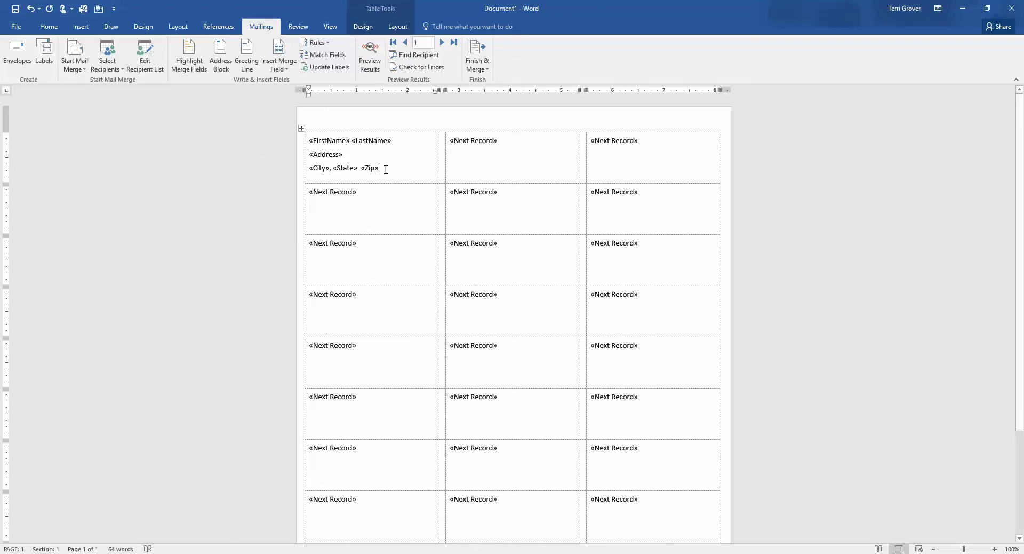
- Select the first label's three lines and close the font list without changing the font
left_click_drag(384, 168, 312, 141)
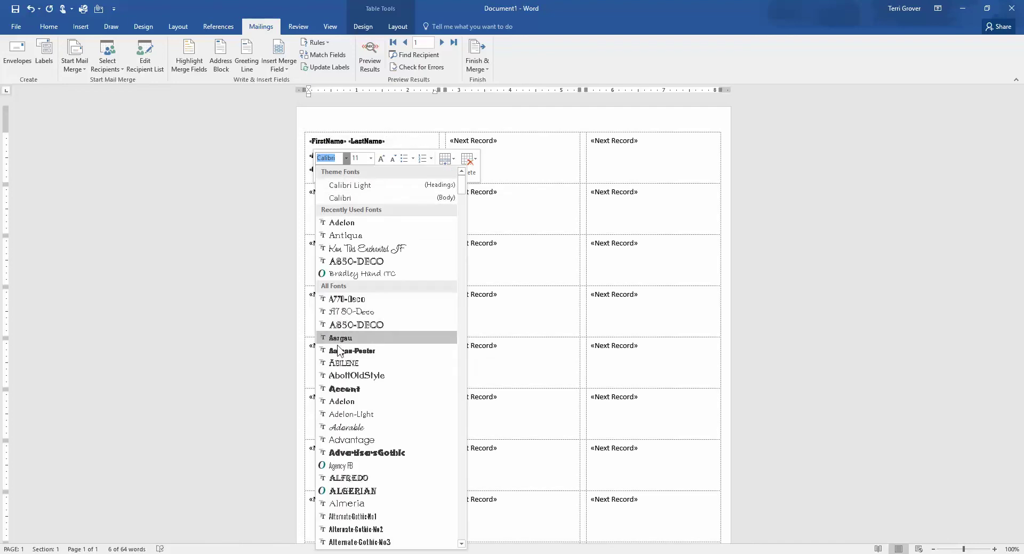
left_click(224, 360)
left_click(414, 161)
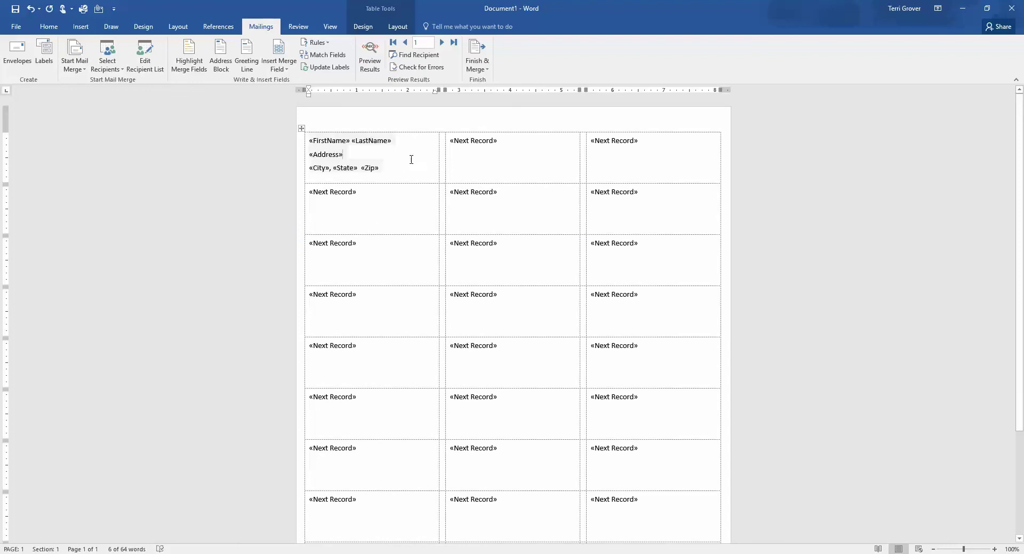
- Search online pictures for 'tulip' and insert the red tulip at the first label's start
left_click(308, 140)
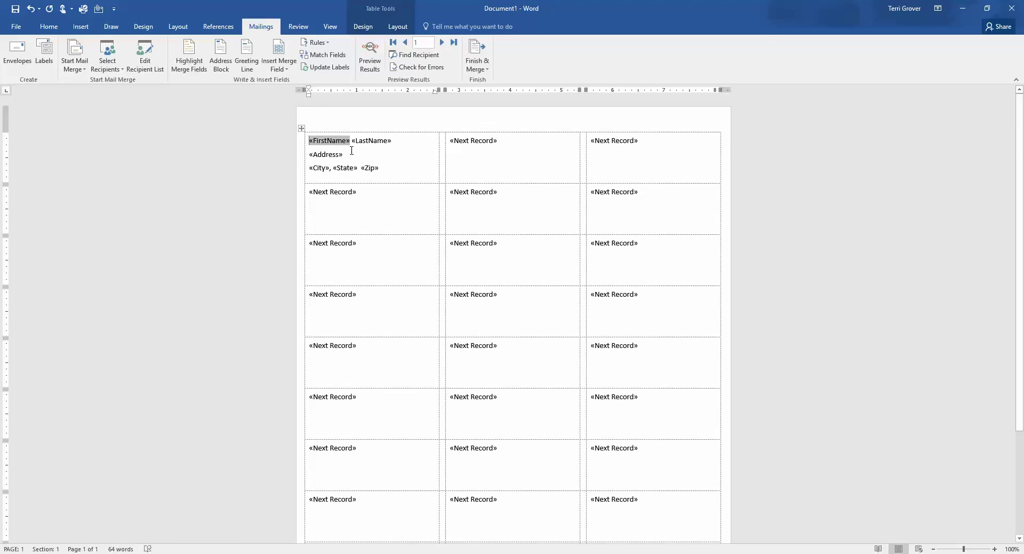
left_click(80, 26)
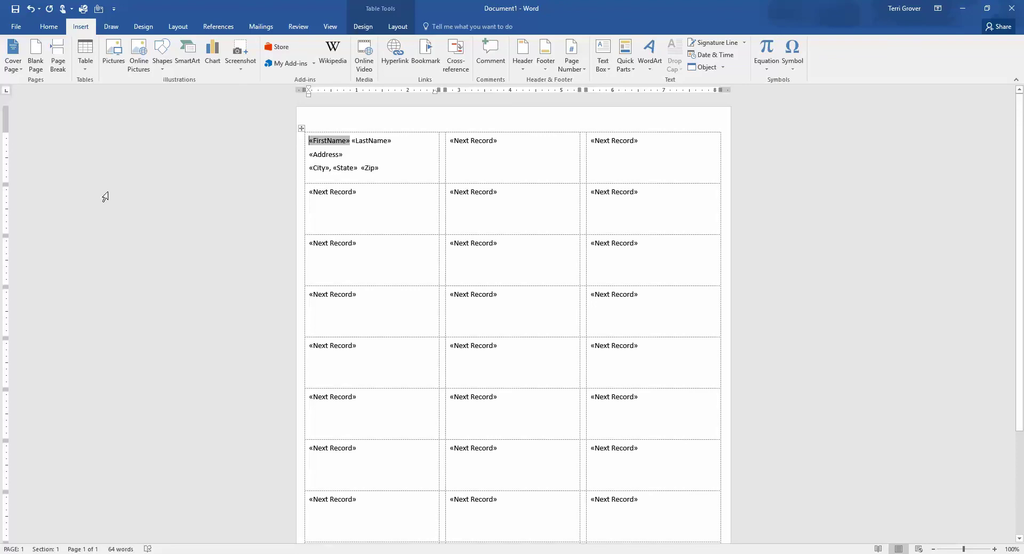
left_click(137, 65)
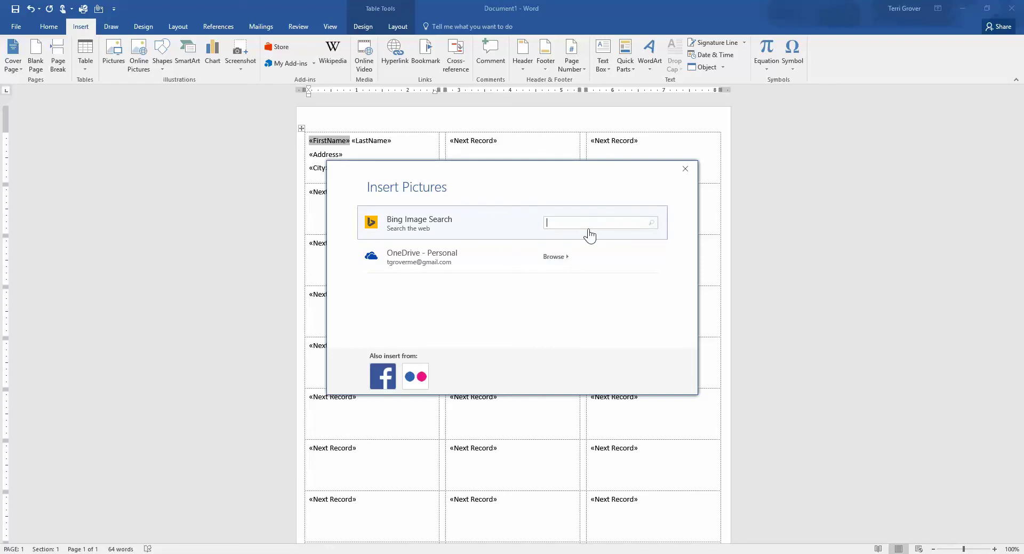
type("tulip")
key("Return")
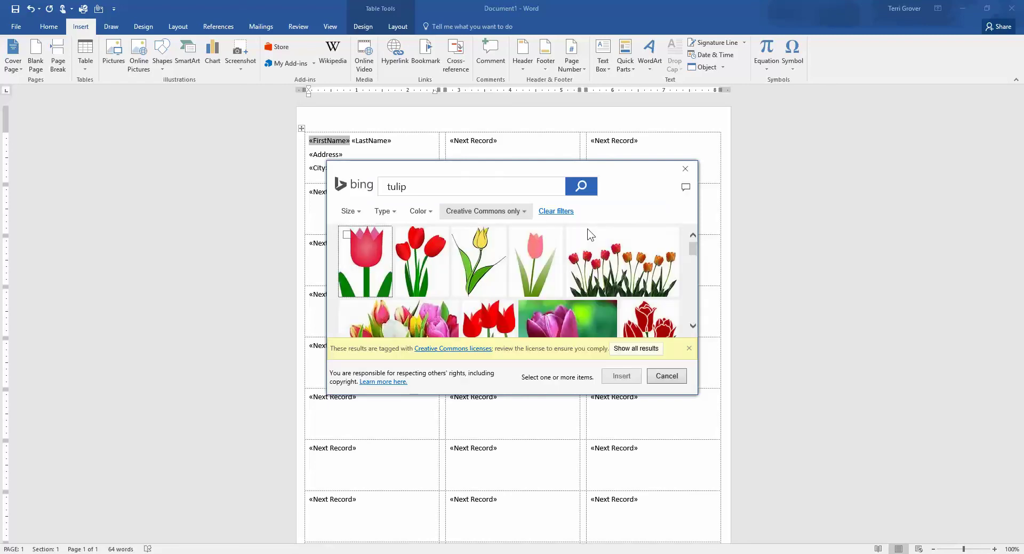
left_click(421, 265)
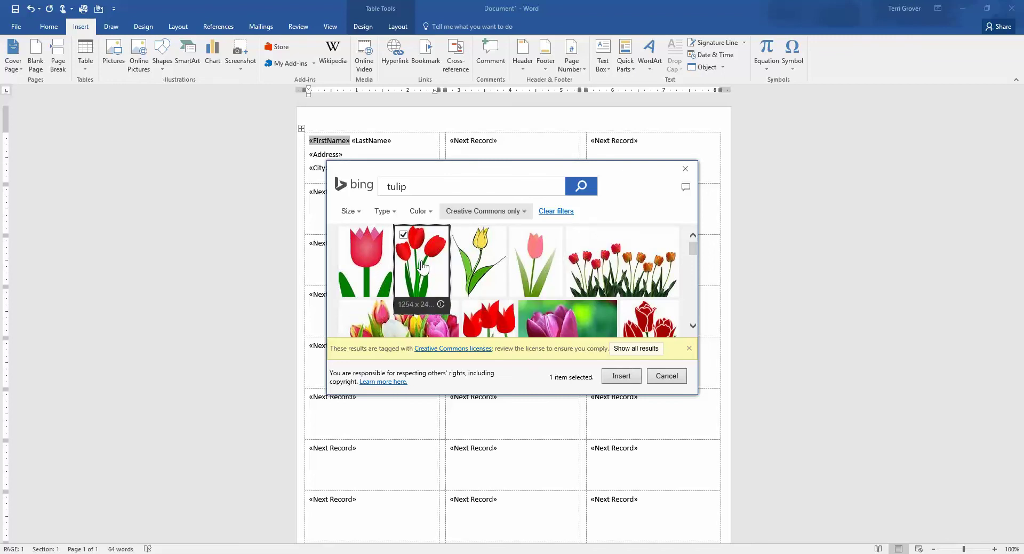
left_click(622, 376)
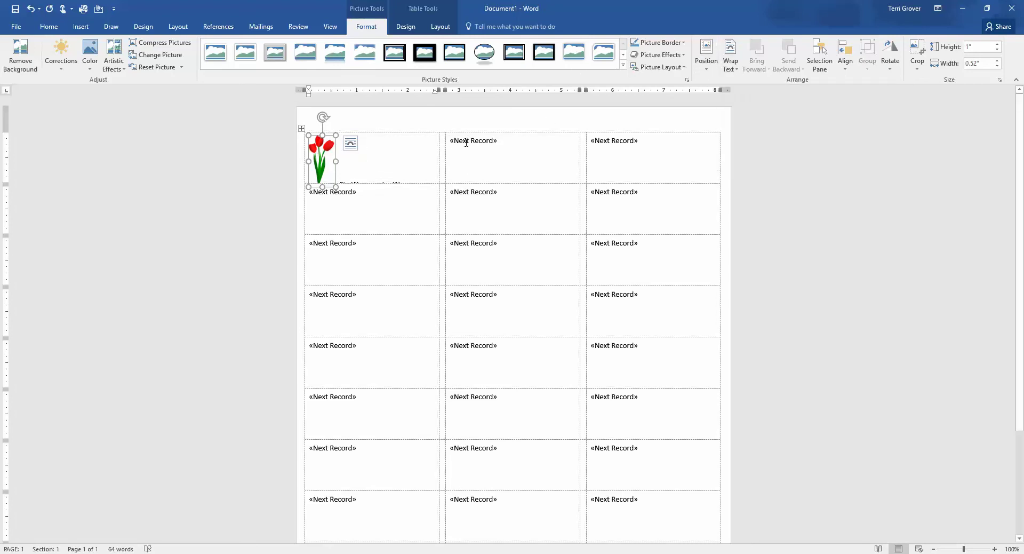
- Set the tulip's text wrapping to Square so the address wraps beside it
left_click(350, 143)
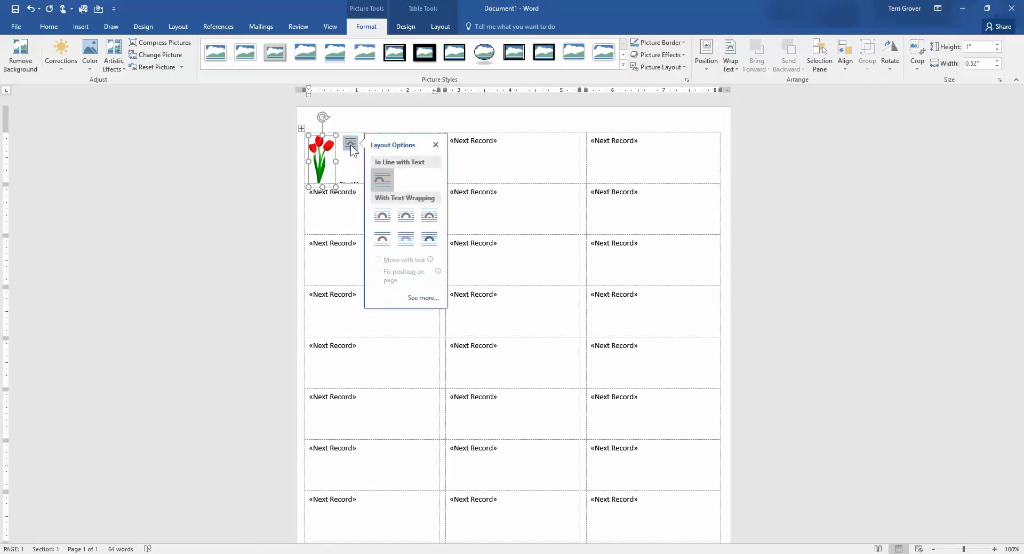
left_click(384, 215)
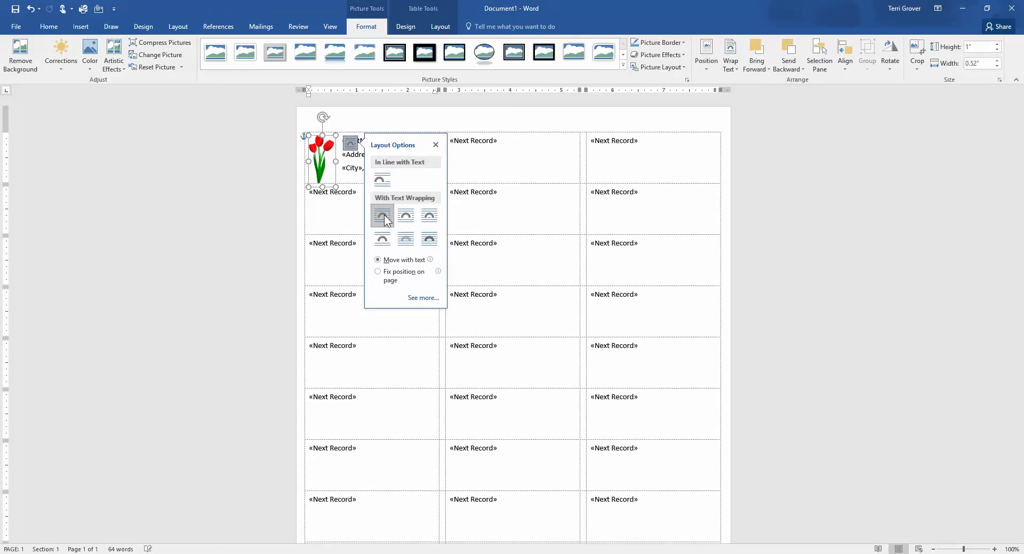
left_click(435, 145)
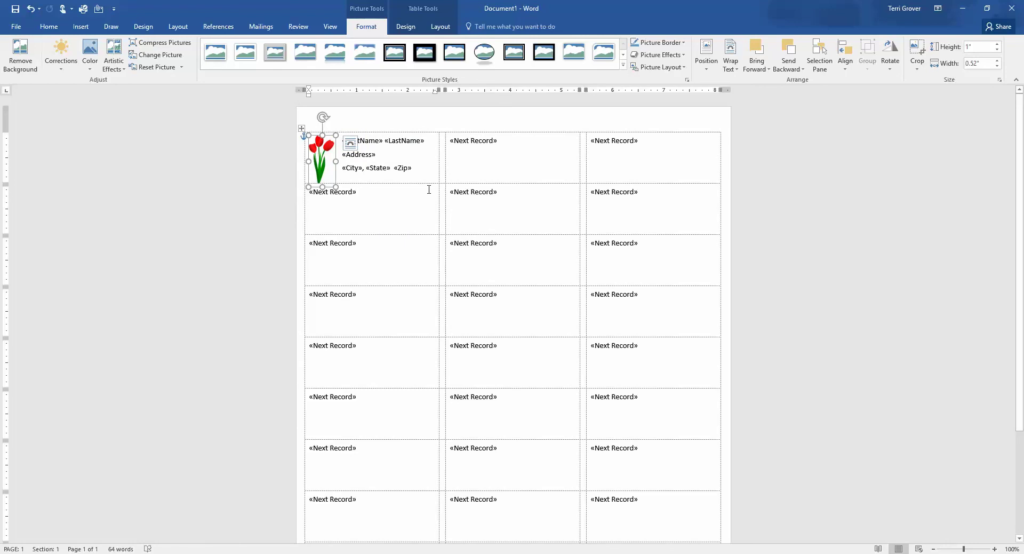
left_click(402, 216)
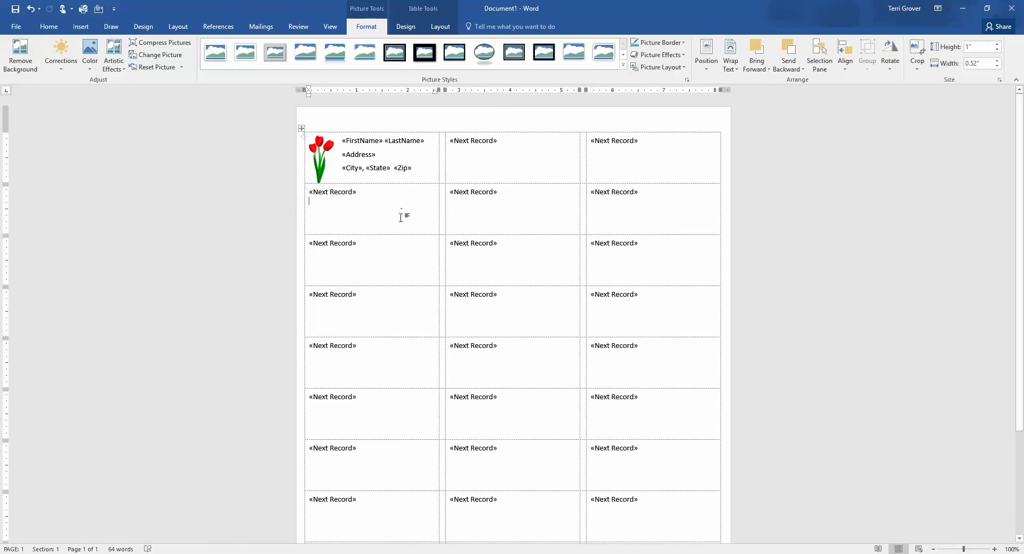
- Shrink the tulip to fit the label and tilt it slightly clockwise
left_click(316, 155)
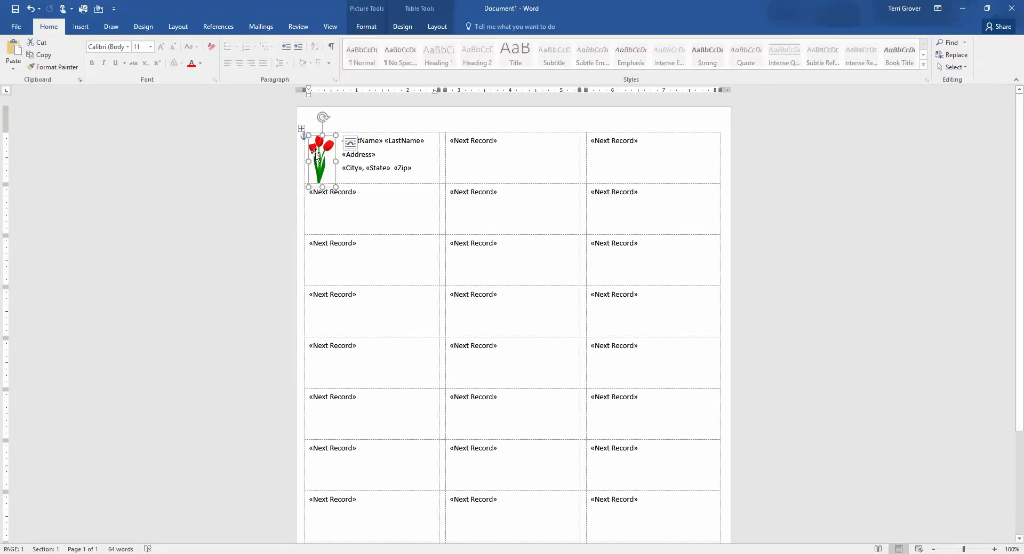
left_click_drag(308, 186, 312, 174)
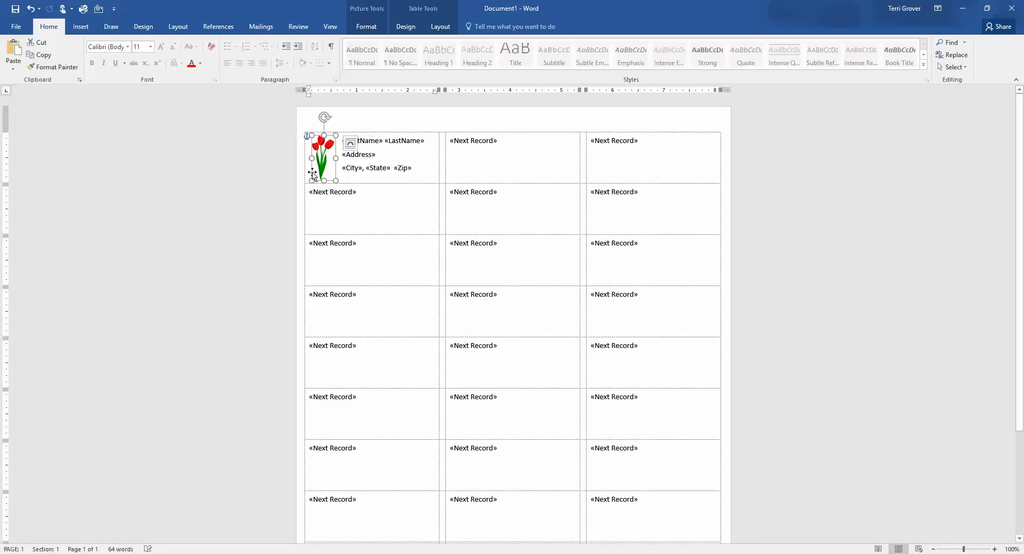
left_click_drag(325, 116, 330, 118)
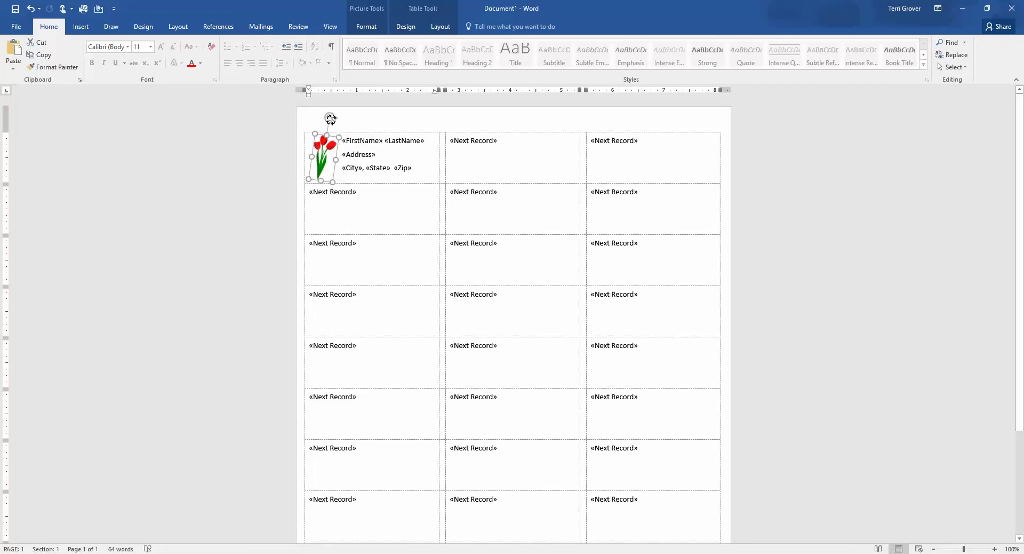
left_click(422, 170)
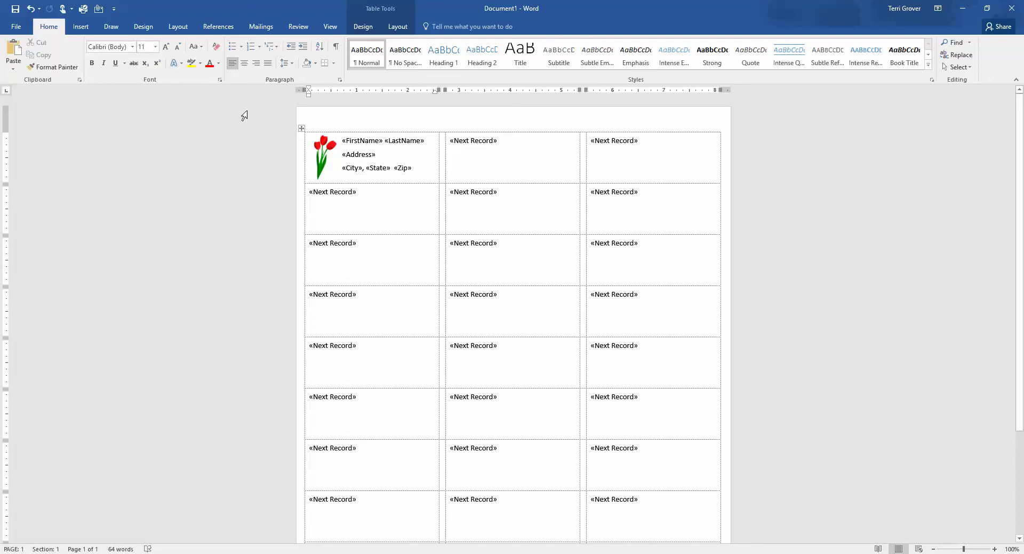
- Update all labels with the first label's tulip and fields, then preview recipient data
left_click(257, 31)
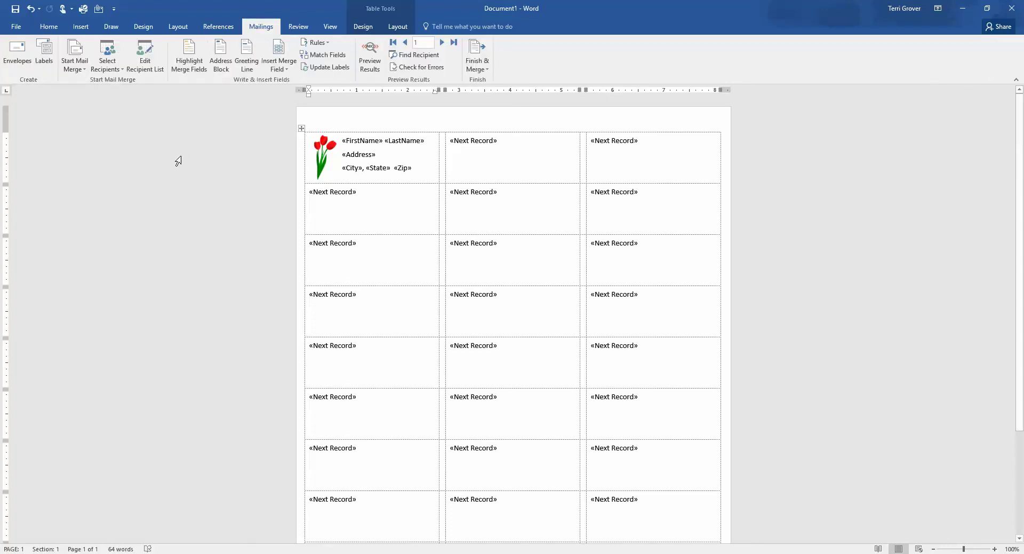
left_click(322, 67)
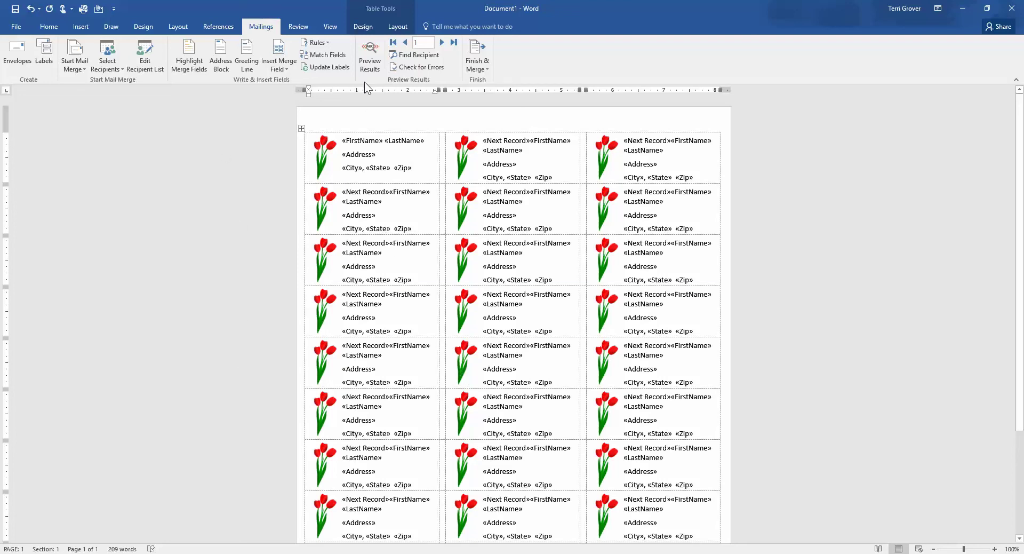
left_click(367, 52)
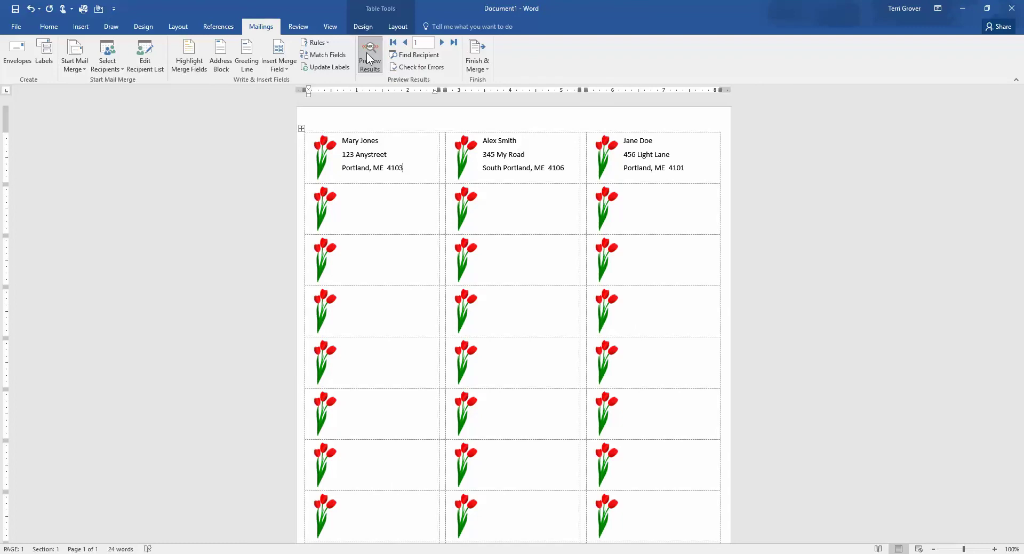
- Merge all records into a new document using Edit Individual Documents
left_click(476, 55)
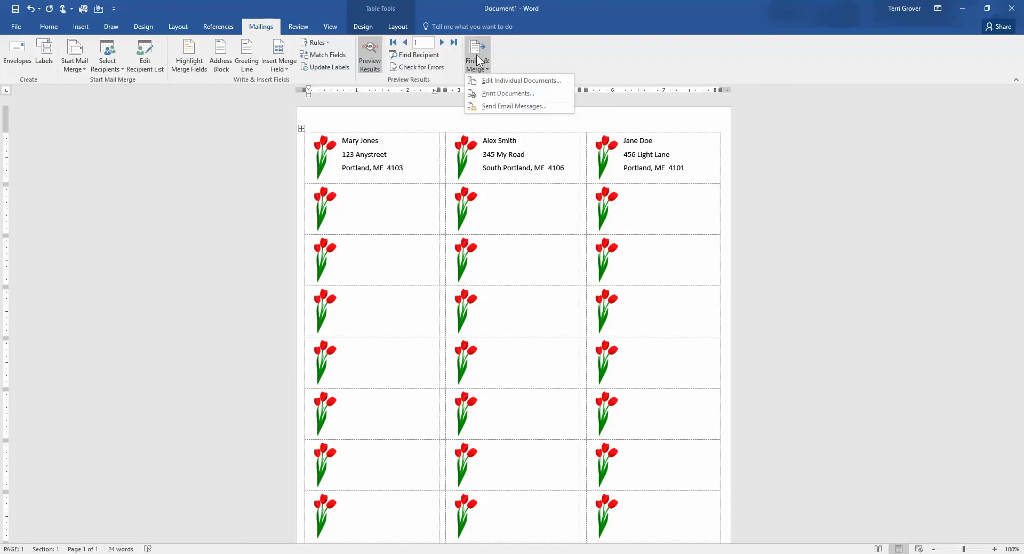
left_click(489, 82)
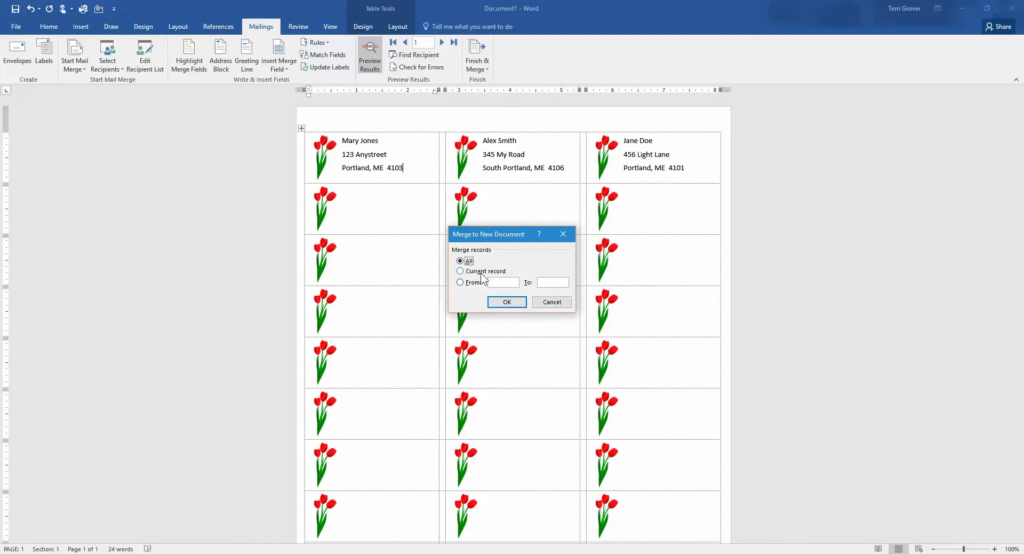
left_click(509, 302)
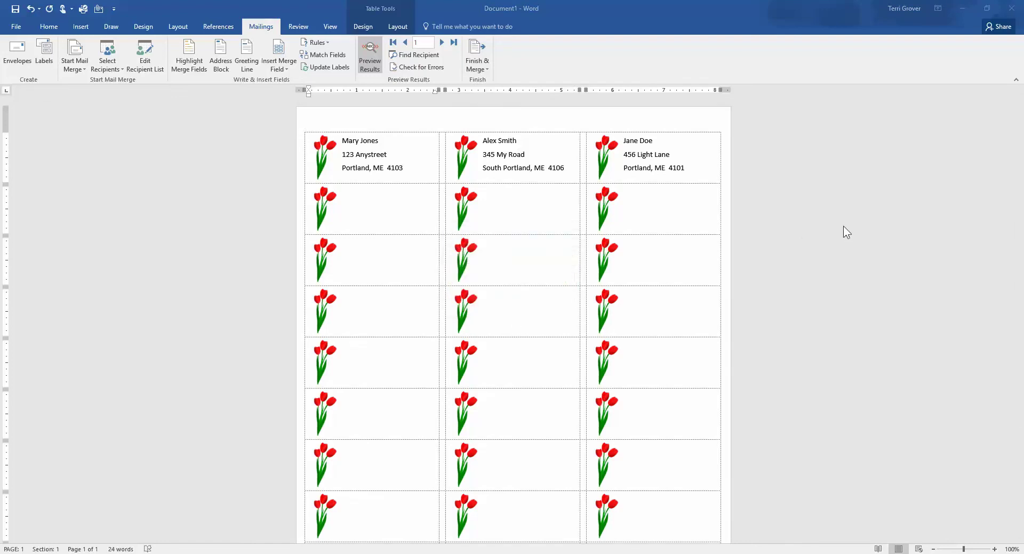